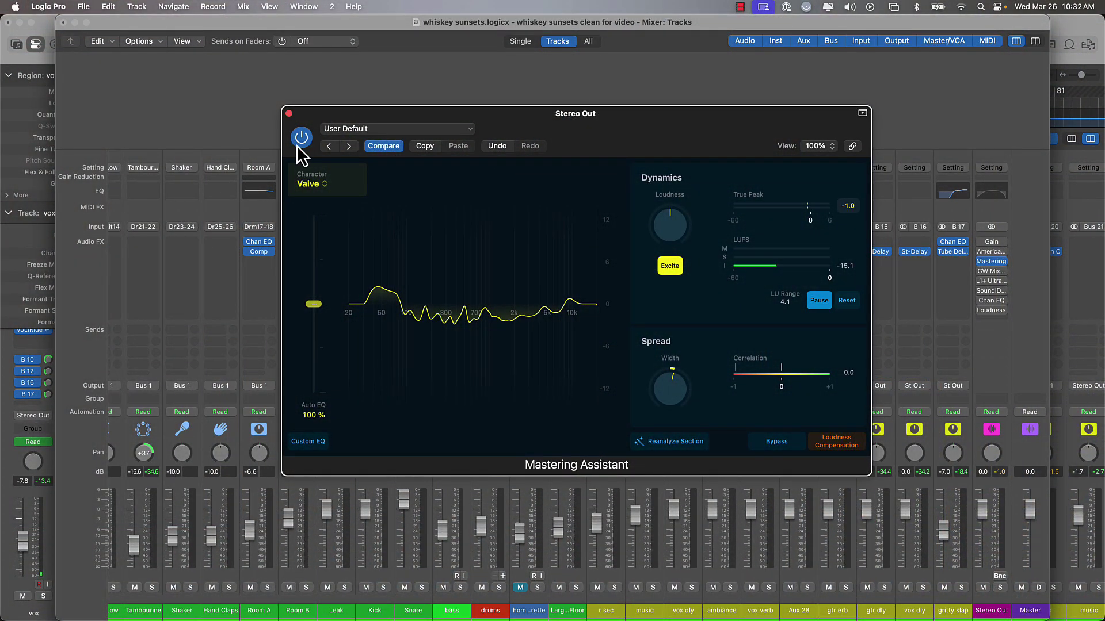
- Bypass the Mastering Assistant and play the song to hear the raw mix
left_click(300, 144)
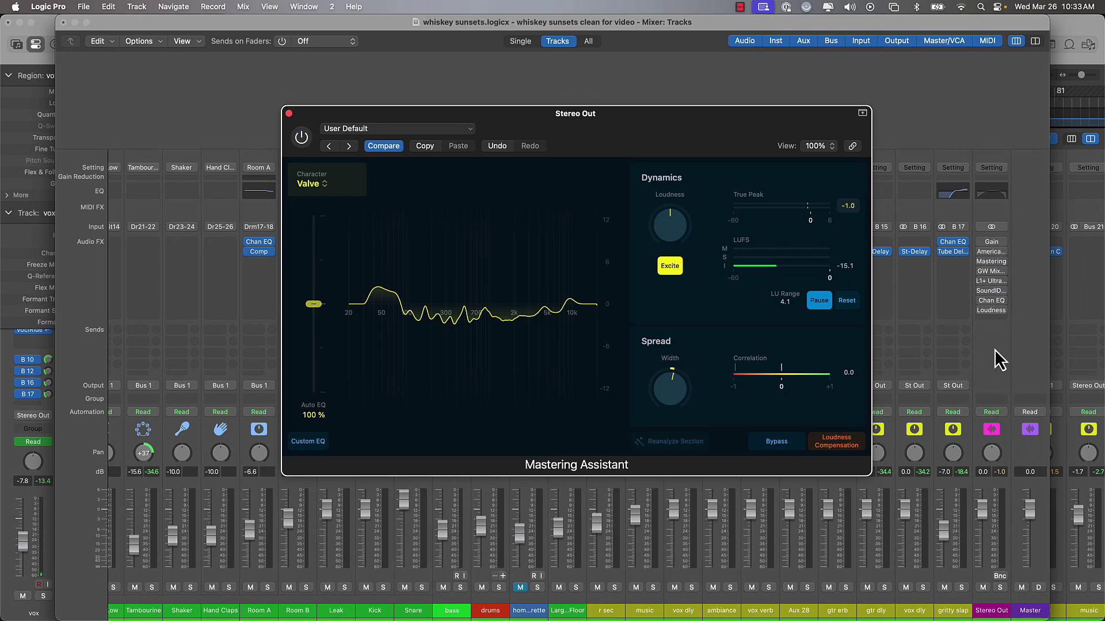
key("space")
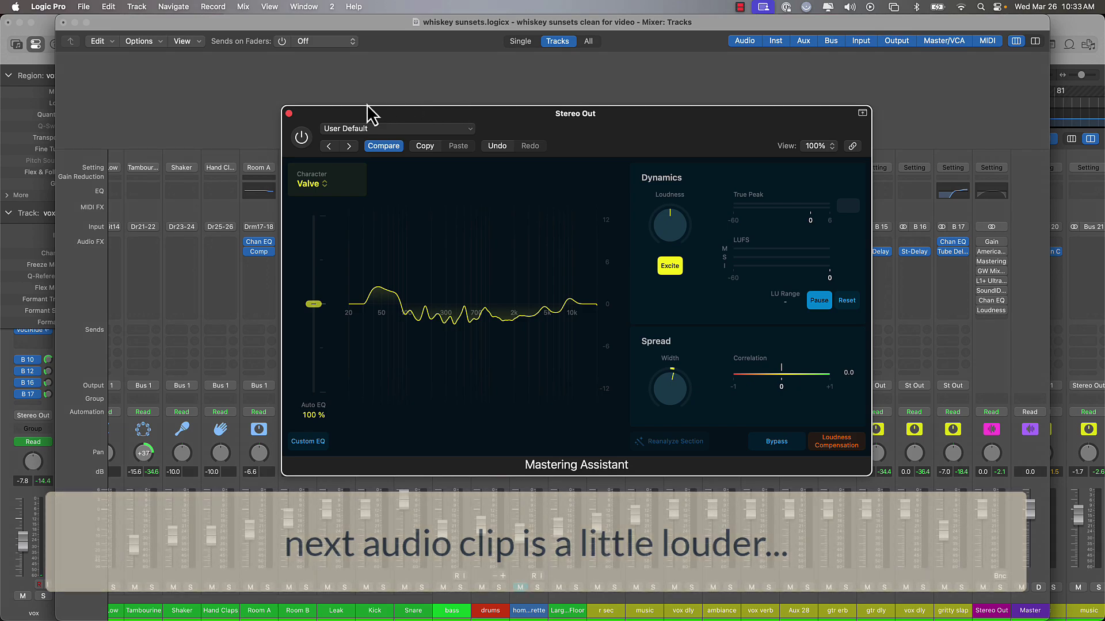
- Turn Excite off, play the song with mastering active, and reanalyze the section
left_click(671, 268)
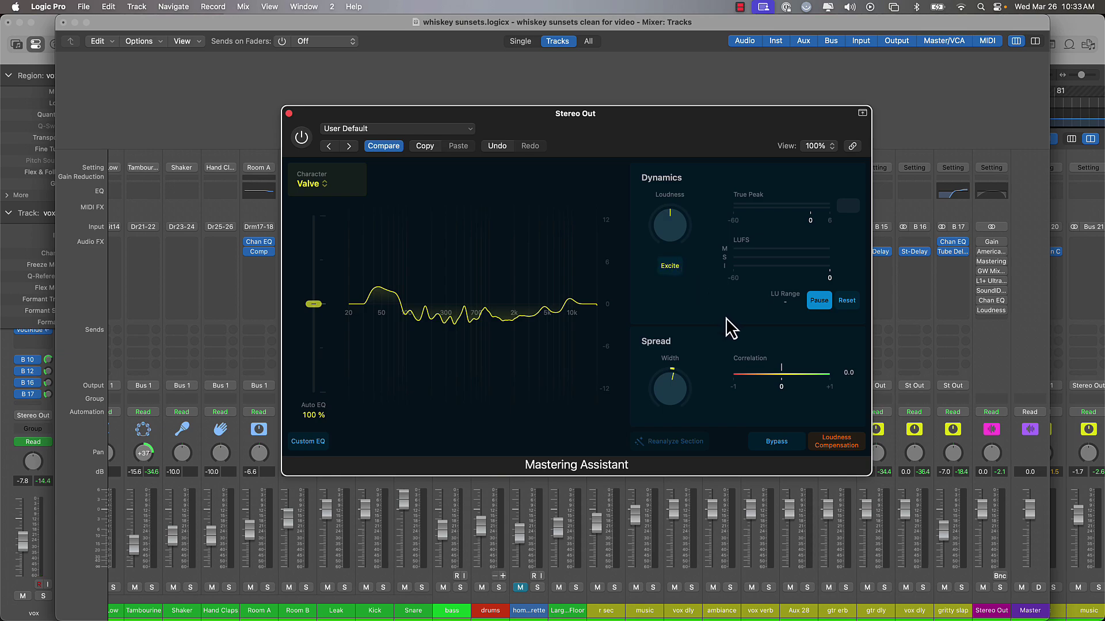
key("space")
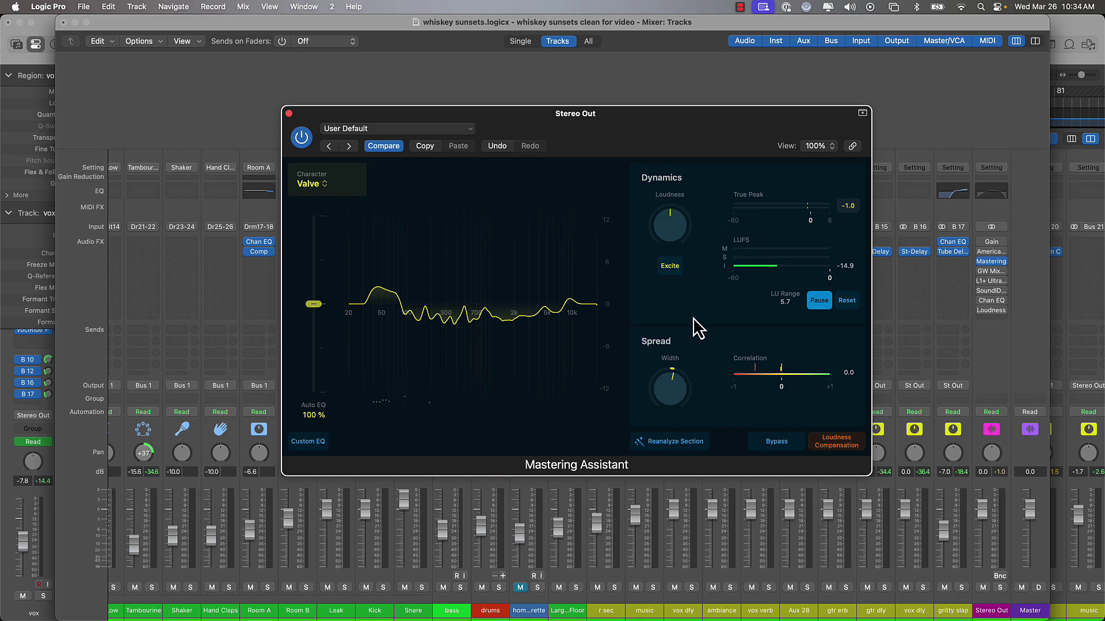
left_click(672, 446)
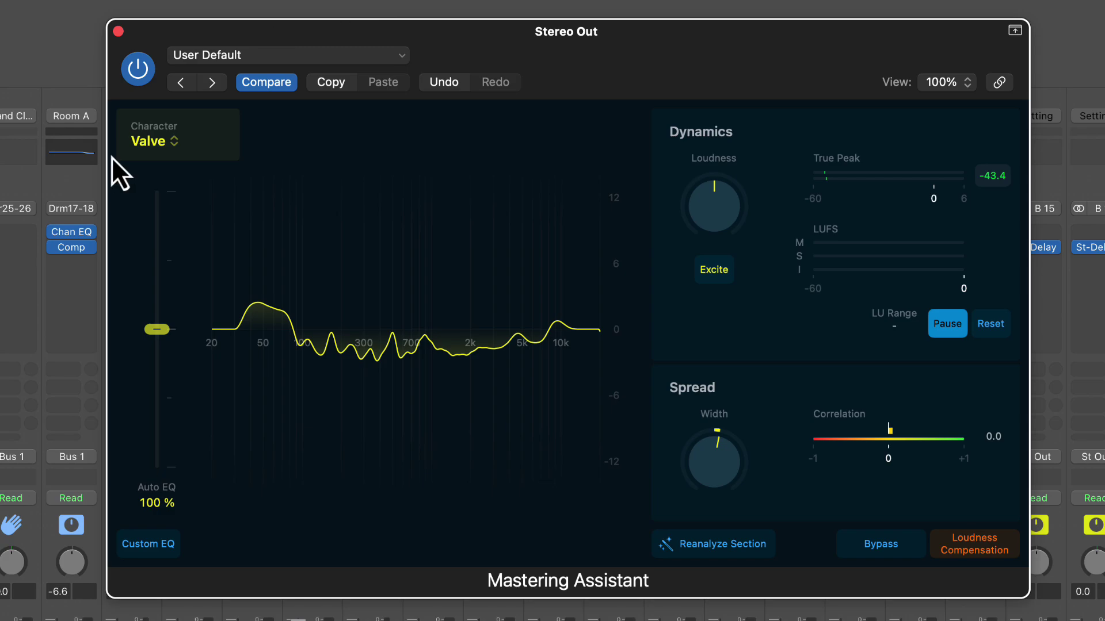
left_click(176, 144)
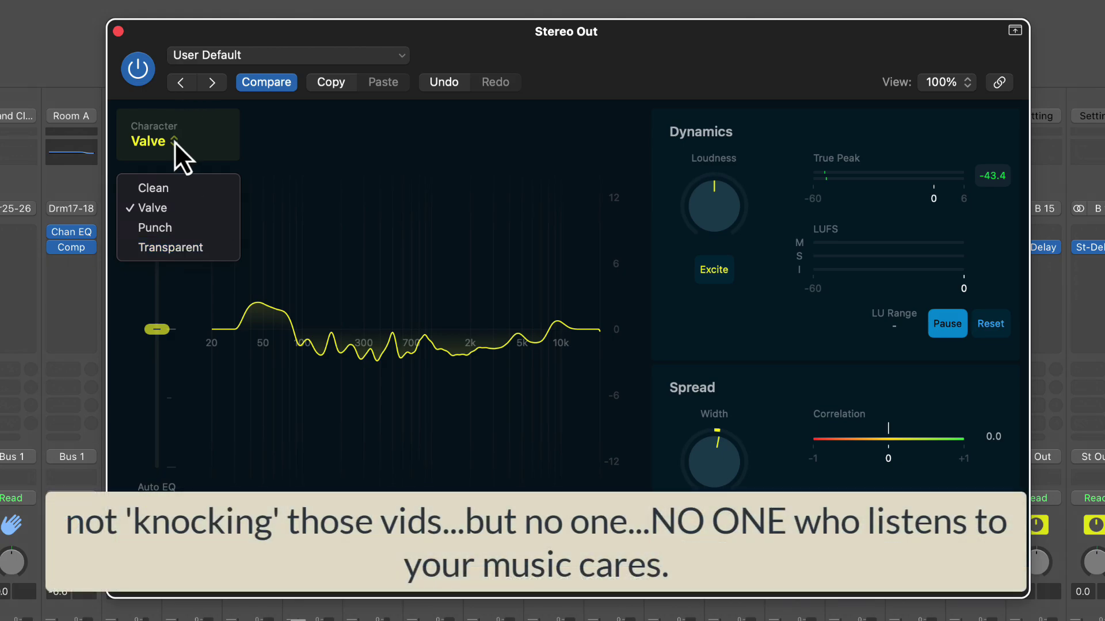
left_click(174, 141)
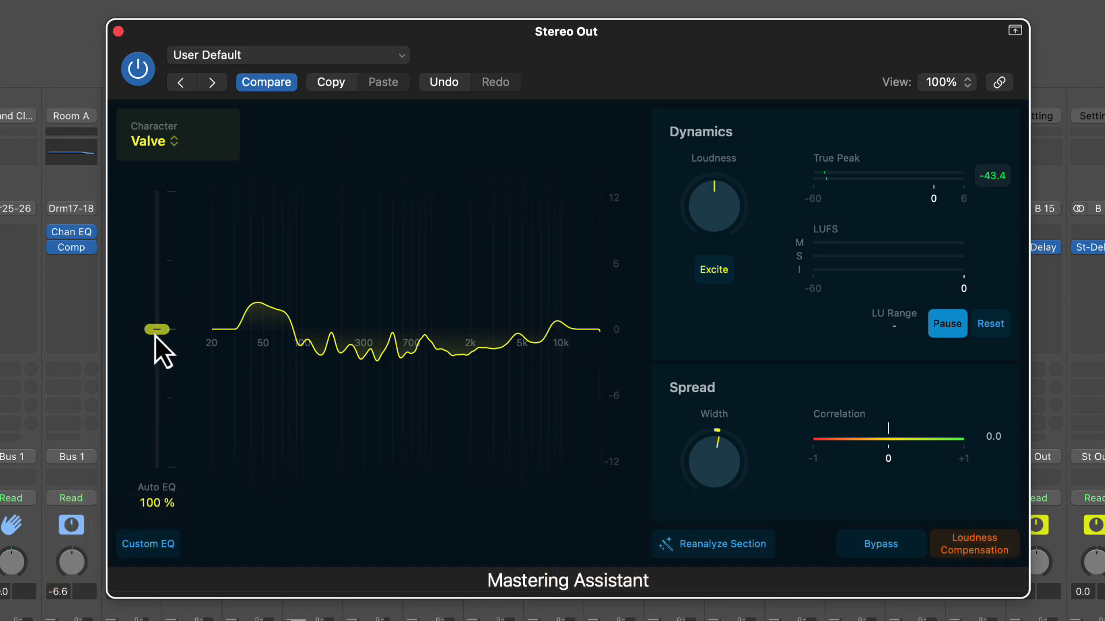
mouse_move(155, 335)
left_mouse_down()
mouse_move(157, 551)
mouse_move(135, 69)
mouse_move(149, 42)
mouse_move(167, 335)
left_mouse_up()
- Enable Custom EQ and close the SoundID Reference plugin window
left_click(141, 548)
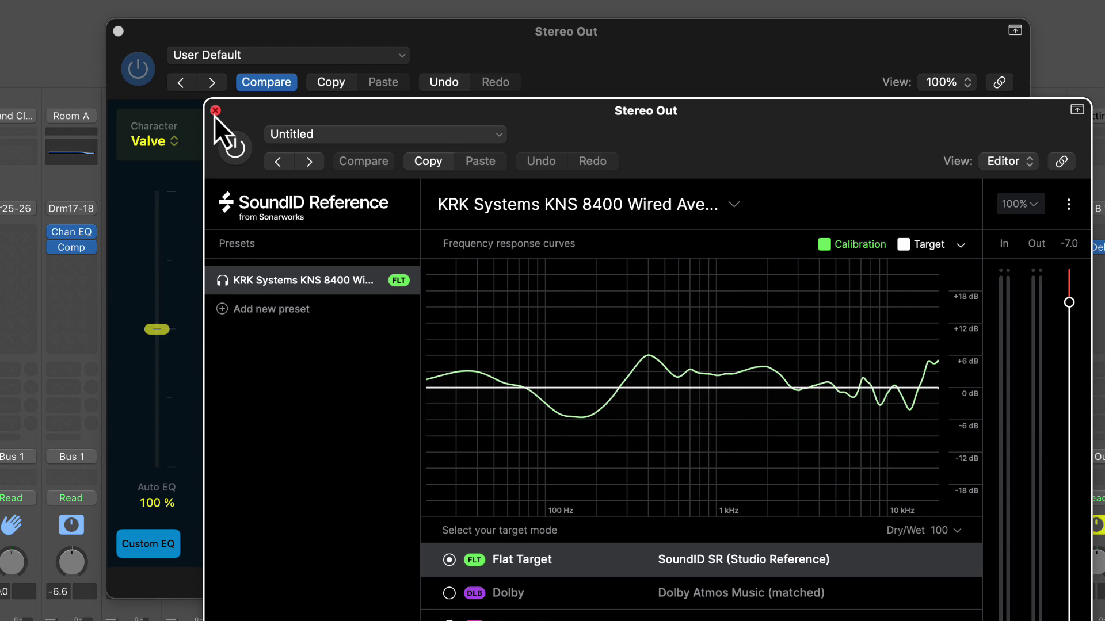
left_click(214, 112)
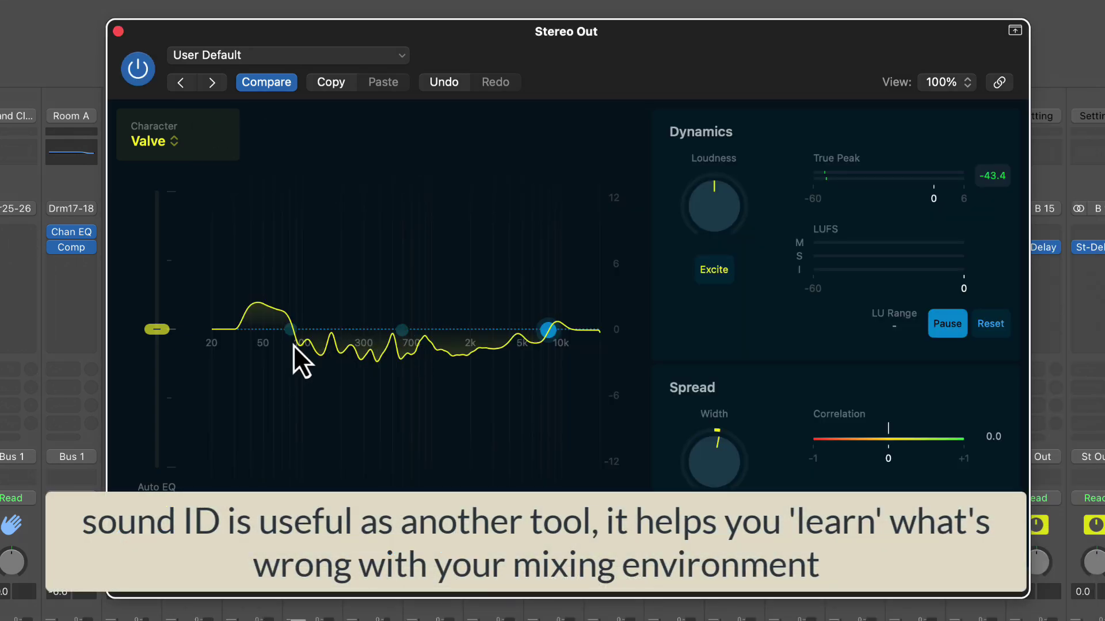
- Reshape the low, mid and high EQ bands, dipping the mid near 400 Hz and cutting the high band
mouse_move(294, 333)
left_mouse_down()
mouse_move(189, 335)
mouse_move(384, 341)
mouse_move(387, 303)
mouse_move(363, 461)
mouse_move(382, 504)
mouse_move(377, 212)
mouse_move(325, 321)
mouse_move(287, 332)
left_mouse_up()
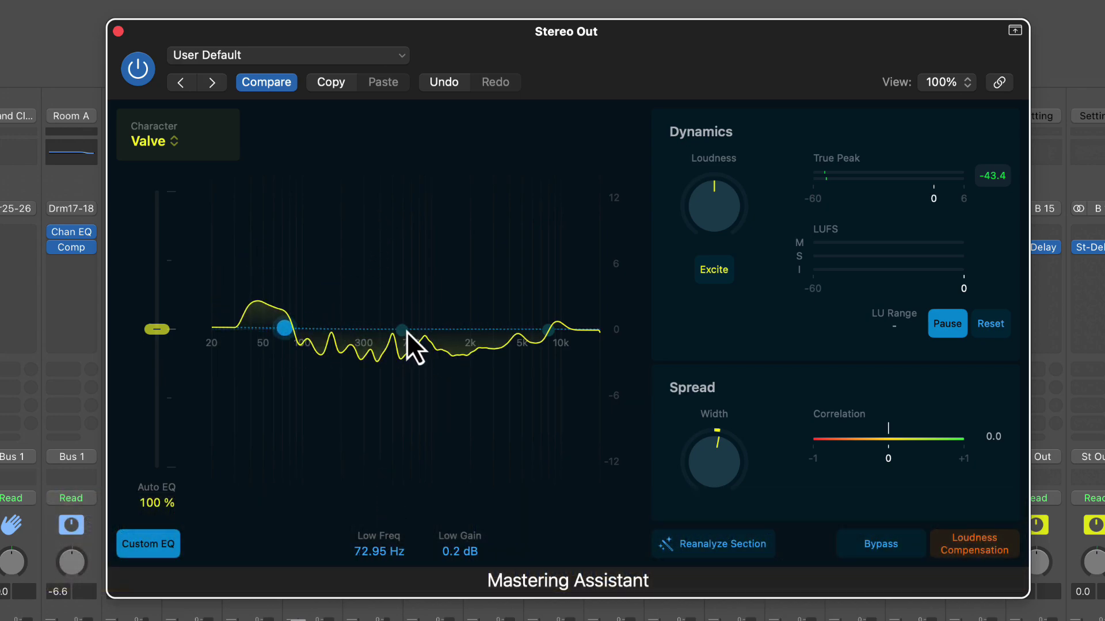
mouse_move(401, 333)
left_mouse_down()
mouse_move(398, 206)
mouse_move(378, 505)
mouse_move(381, 436)
mouse_move(426, 322)
mouse_move(400, 227)
mouse_move(382, 269)
mouse_move(419, 337)
mouse_move(402, 341)
left_mouse_up()
left_click_drag(551, 331, 487, 332)
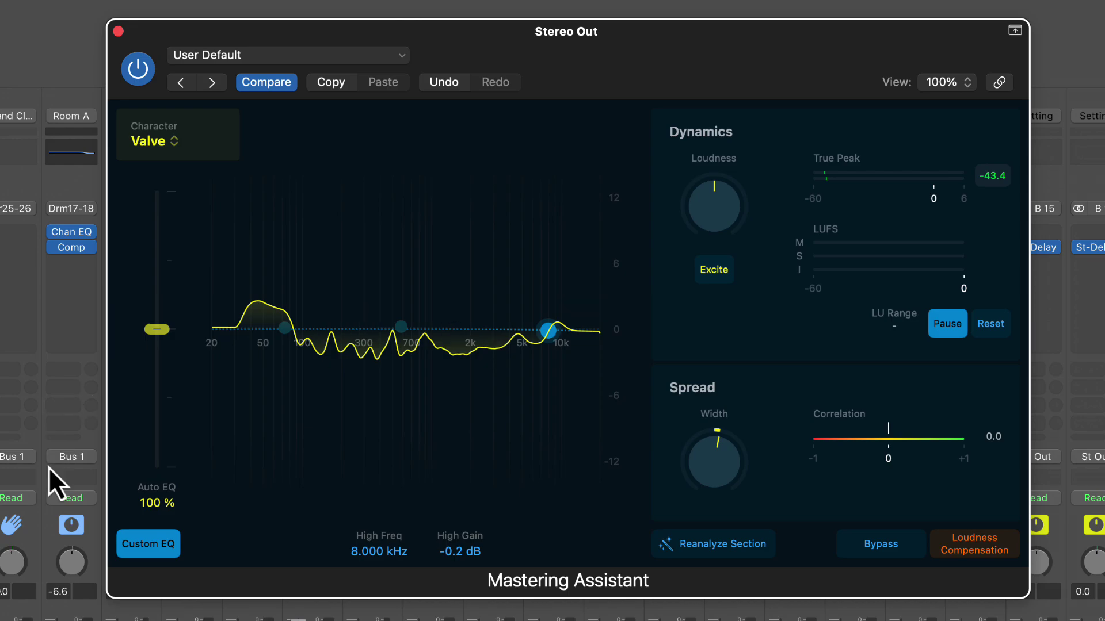
left_click(141, 552)
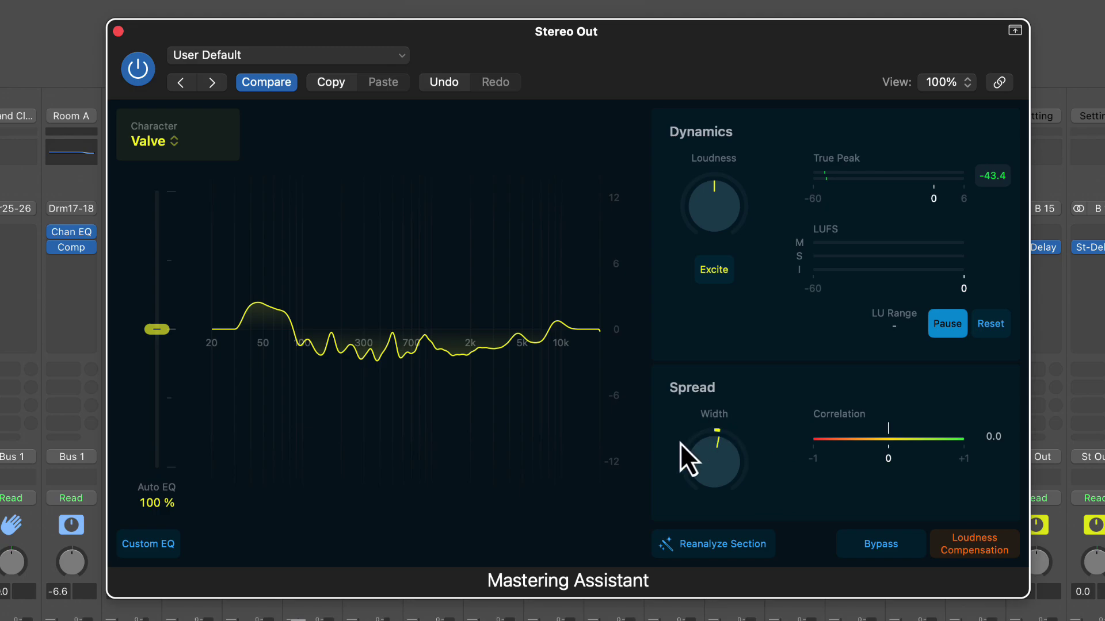
- Sweep Spread Width to -1.00, then +1.00, then back to about -0.03
left_click_drag(725, 480, 726, 546)
left_click_drag(719, 466, 736, 134)
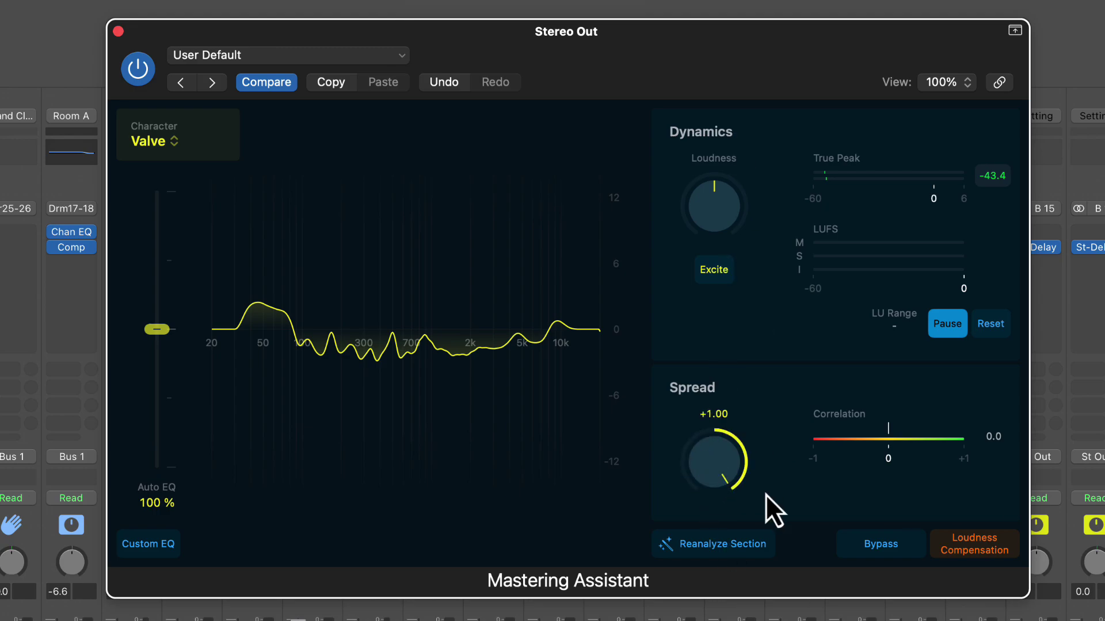
left_click_drag(708, 458, 698, 593)
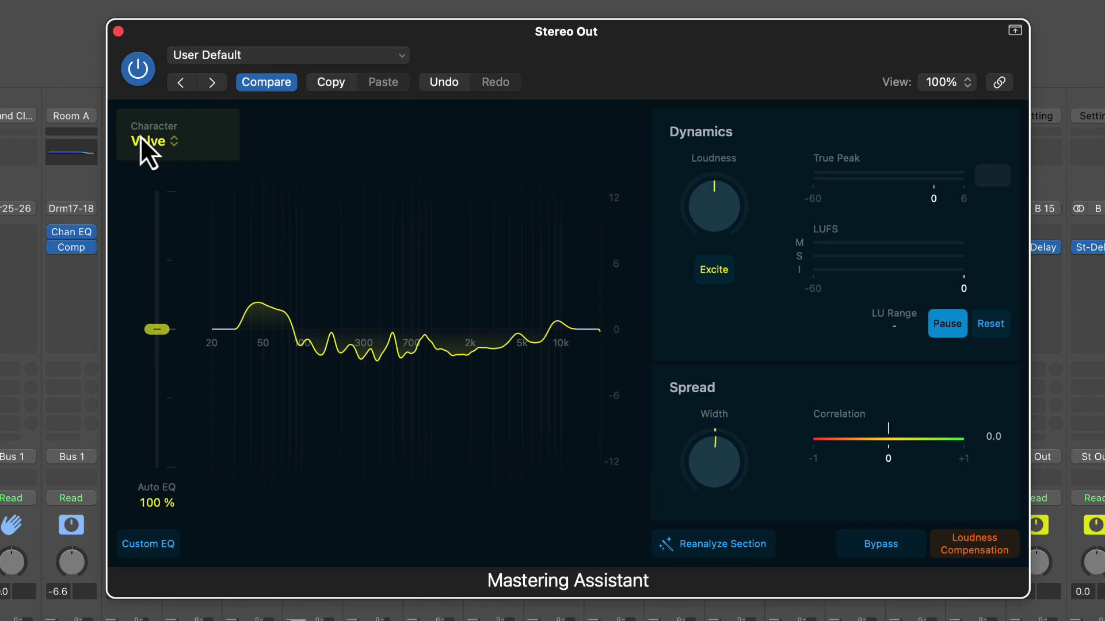
- Audition the Clean, Punch and Transparent mastering characters in turn
left_click(180, 142)
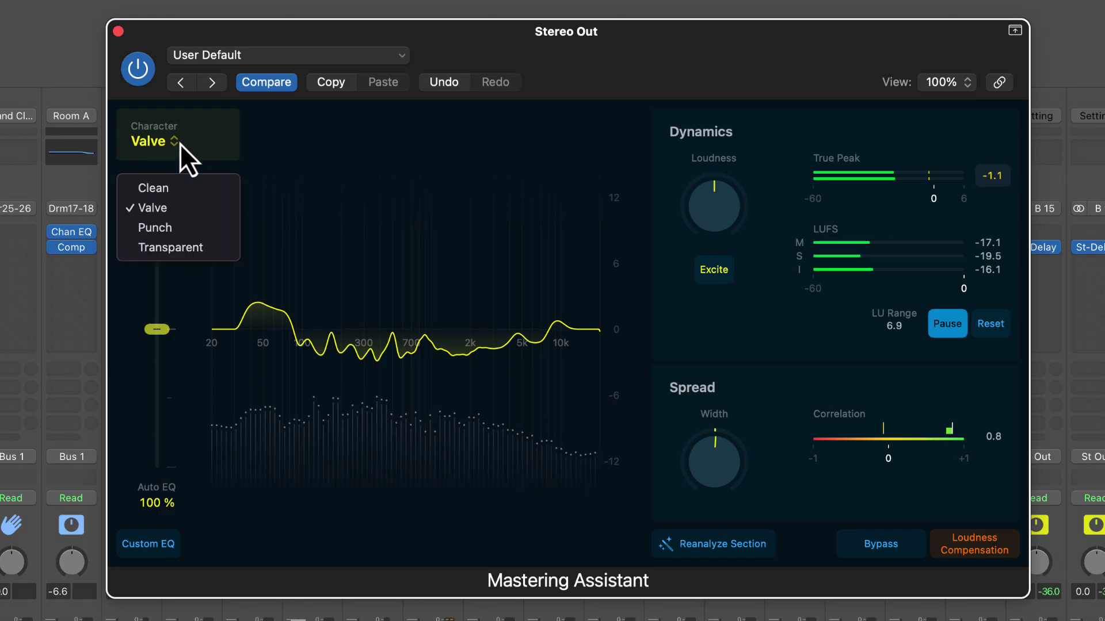
left_click(164, 190)
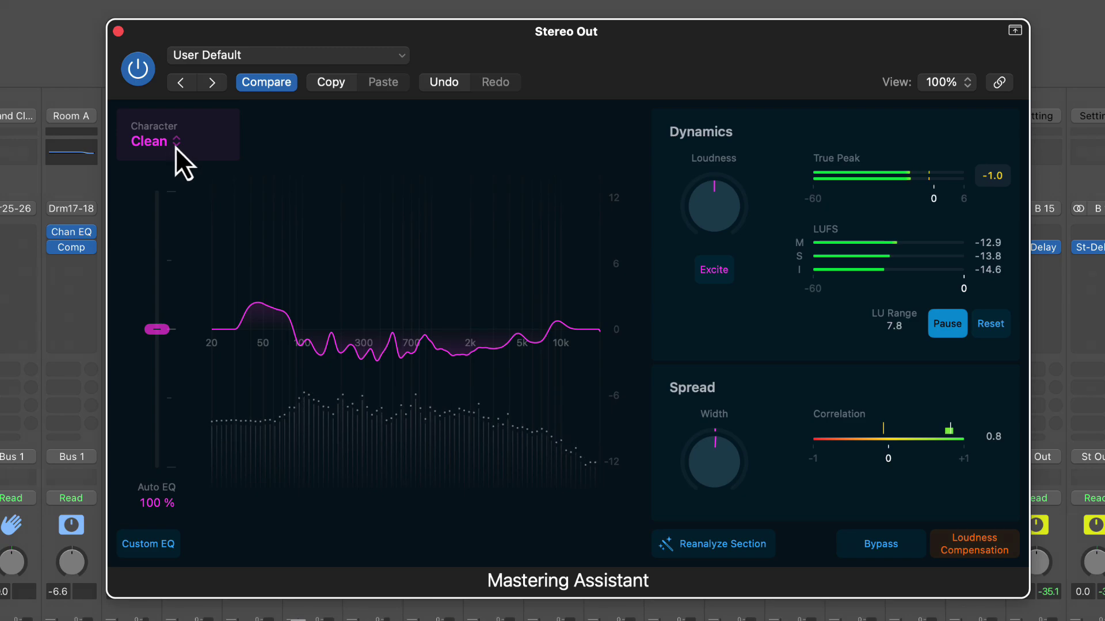
left_click(175, 147)
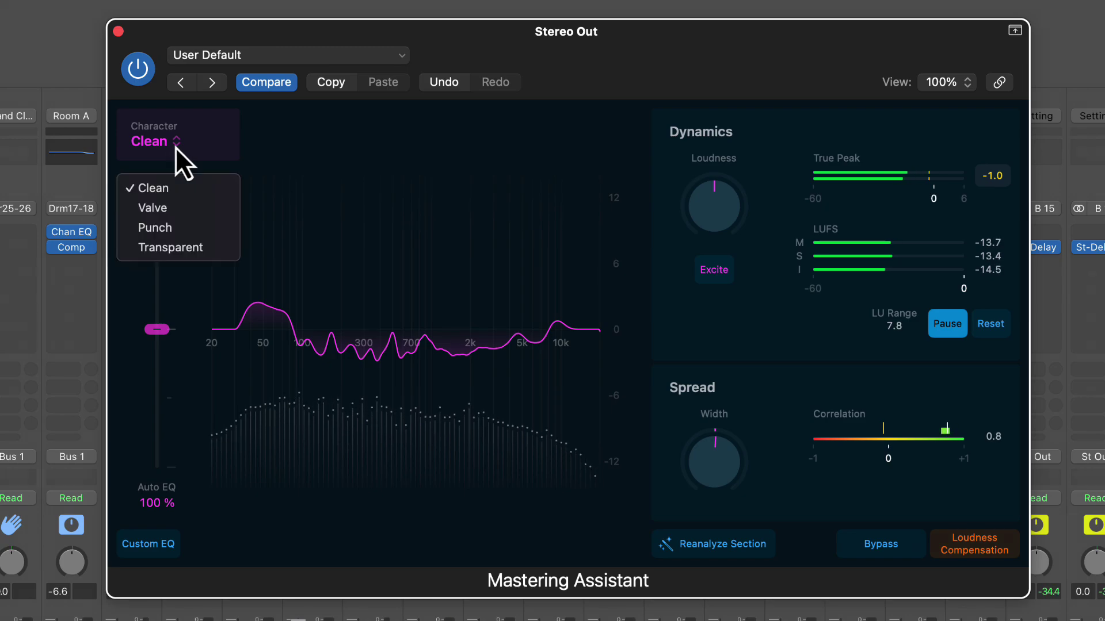
left_click(178, 231)
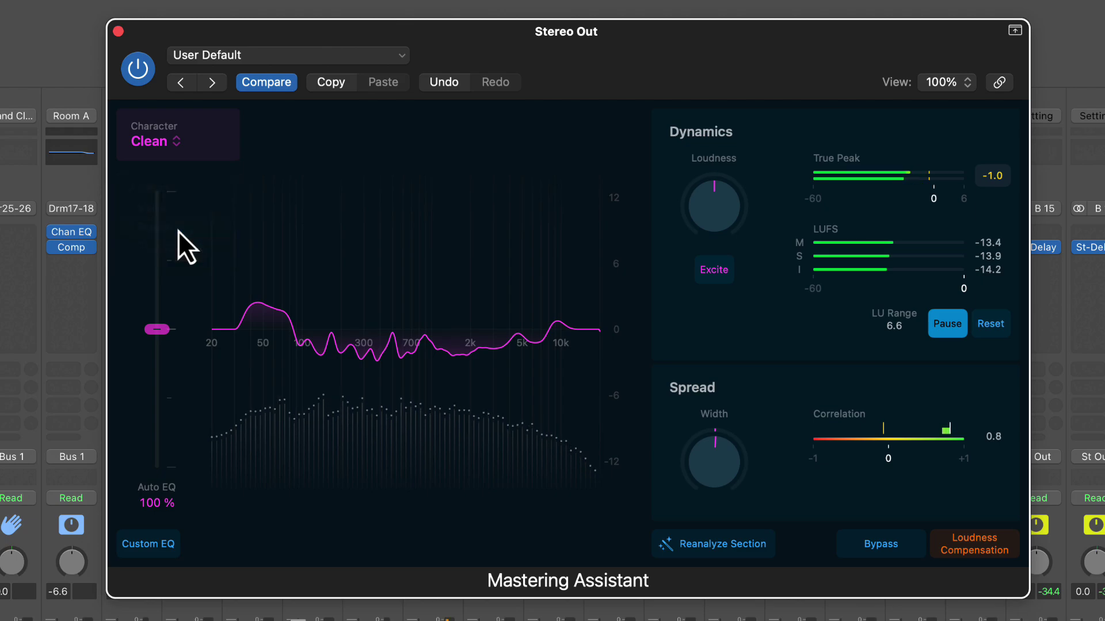
left_click(176, 145)
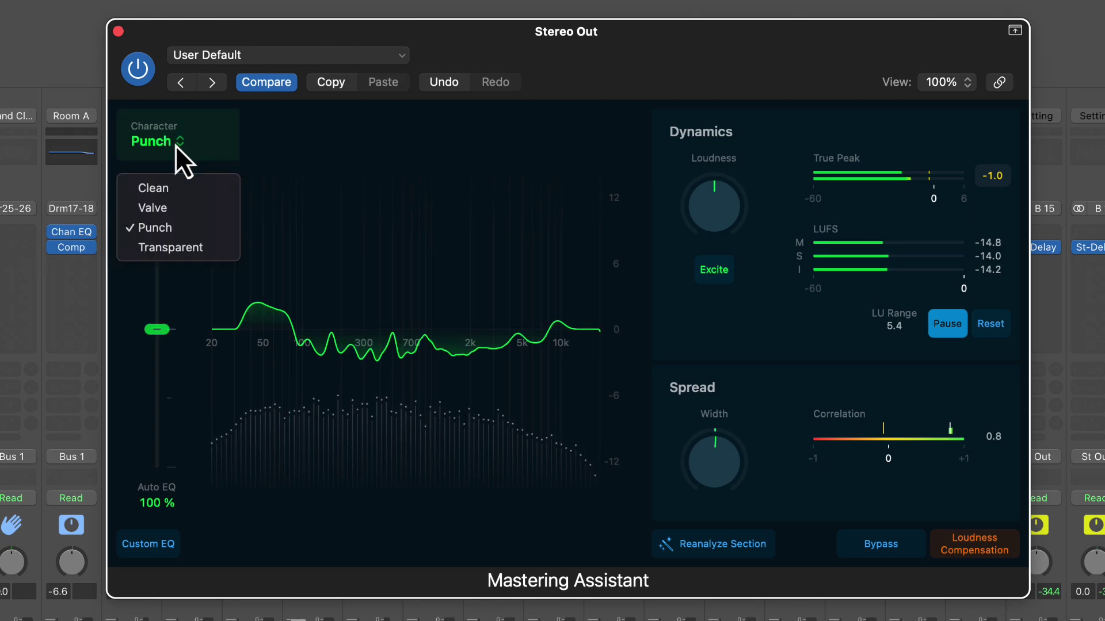
left_click(180, 250)
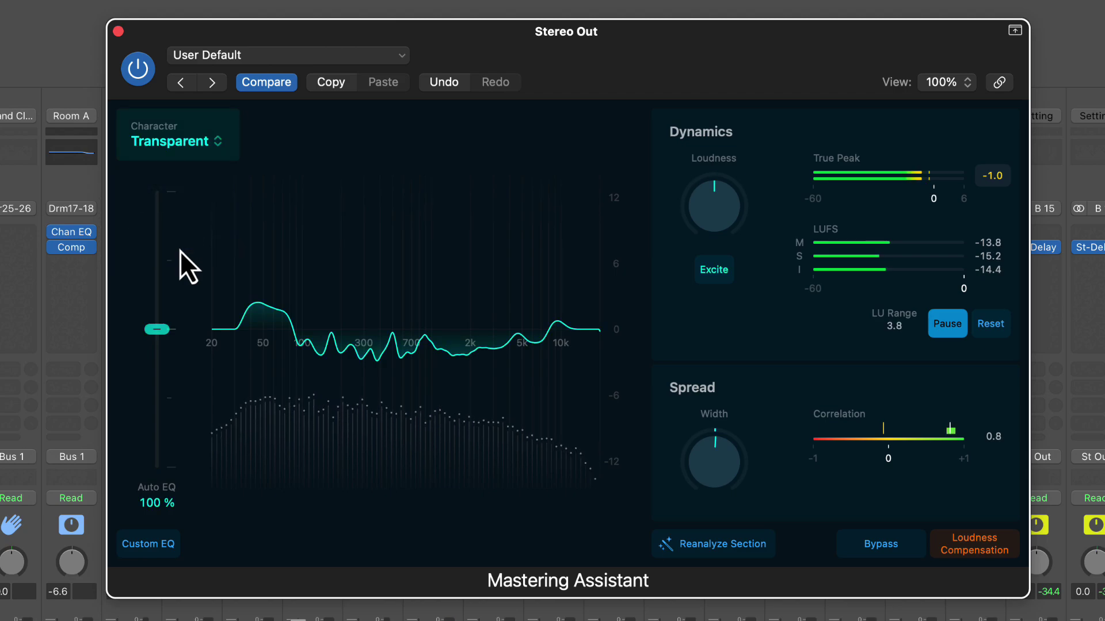
- Switch the character to Valve, then reopen the character list and dismiss it keeping Valve
left_click(188, 139)
left_click(160, 210)
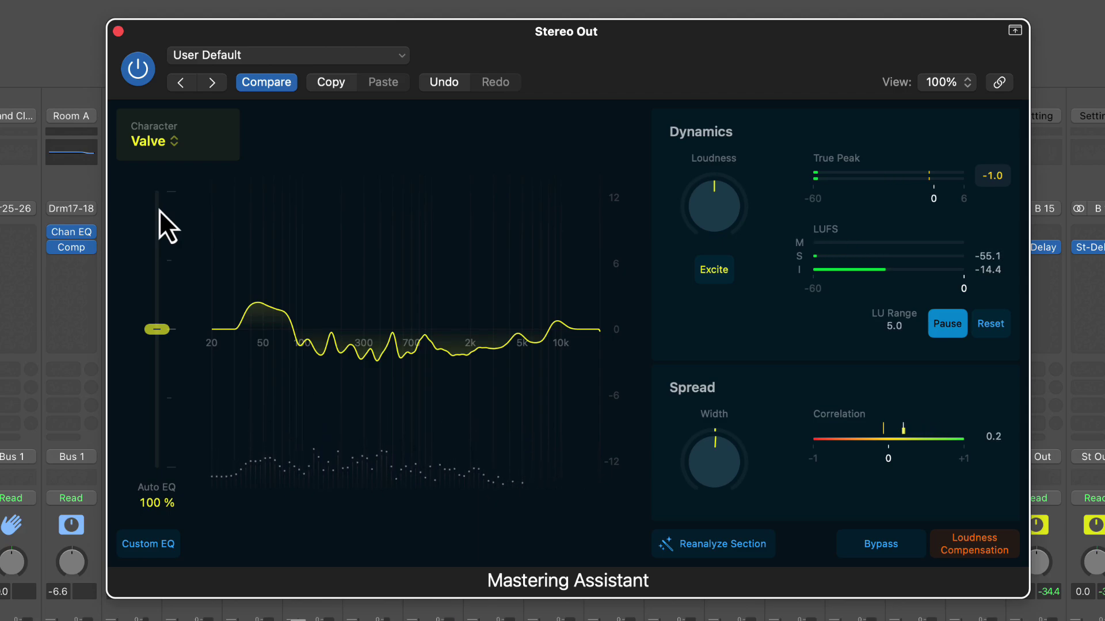
left_click(154, 142)
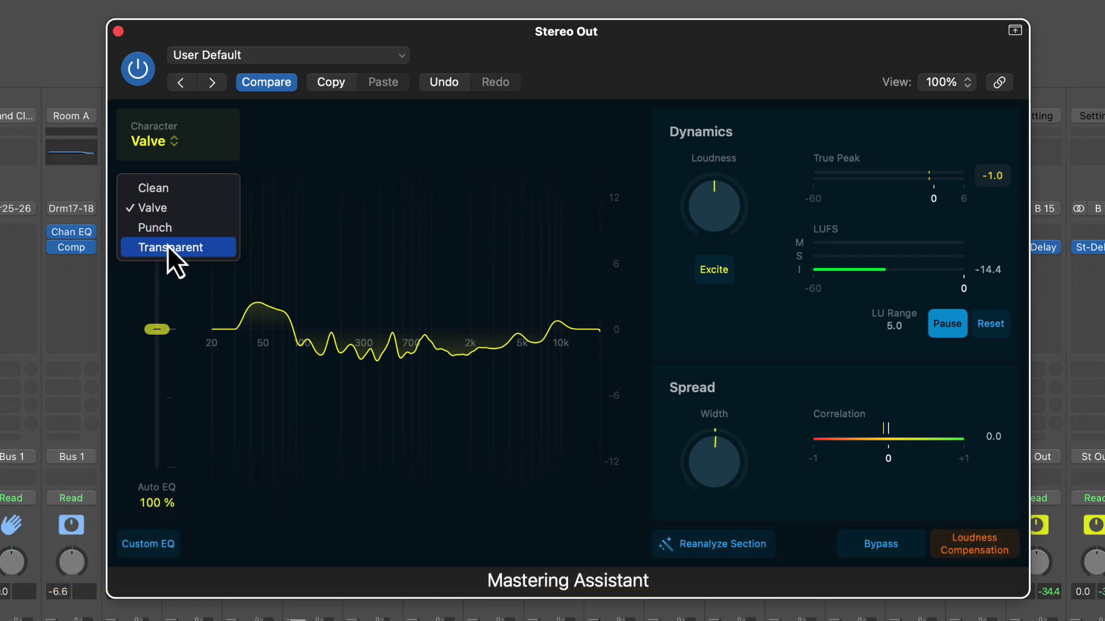
left_click(256, 545)
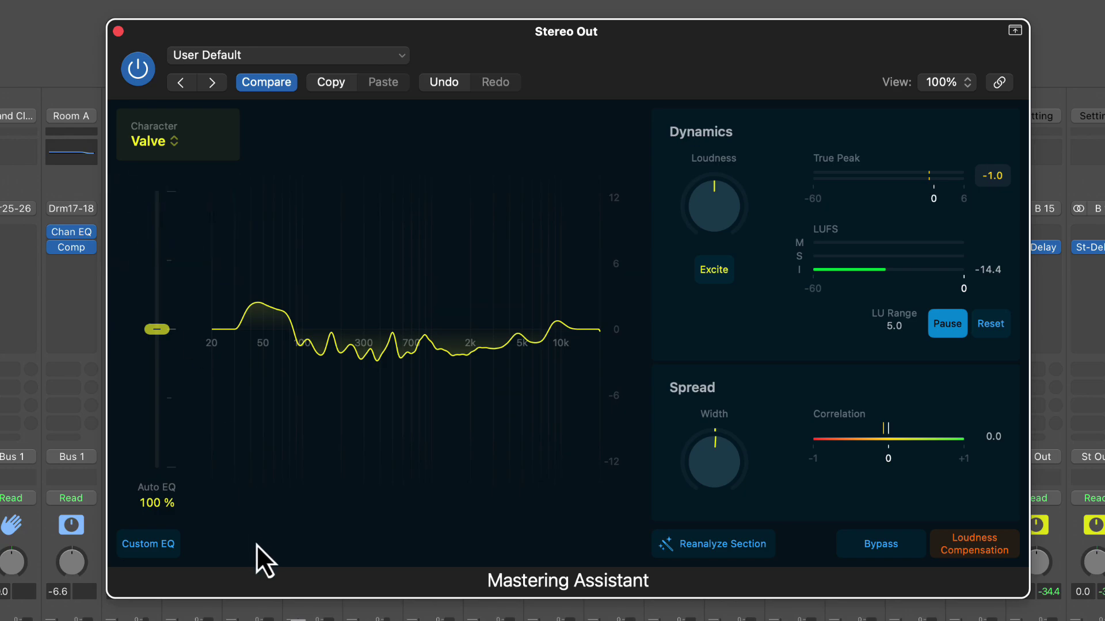
- With Custom EQ on, boost the mid band near 700 Hz and the high band to 3.3 dB, then switch it off
left_click(148, 546)
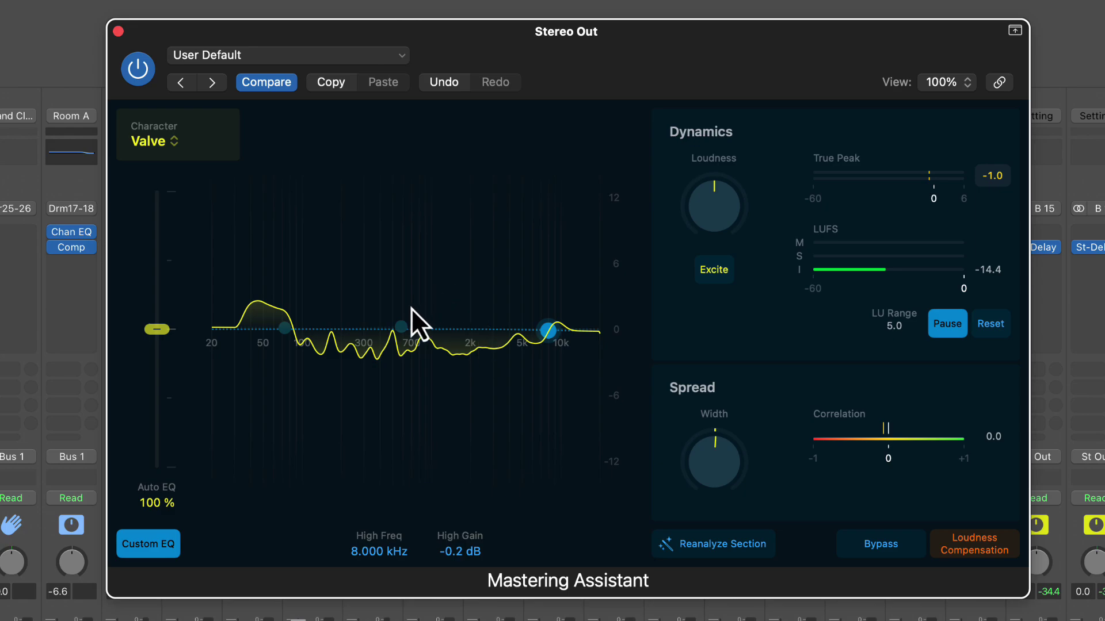
key("space")
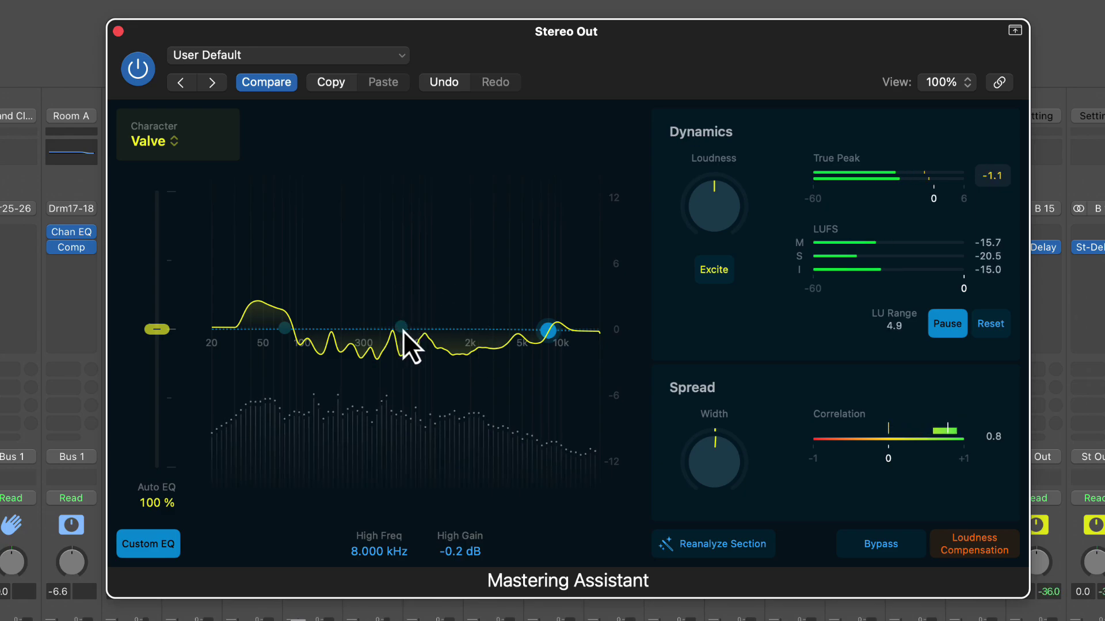
left_click(403, 331)
left_click_drag(403, 331, 424, 316)
left_click_drag(551, 333, 530, 309)
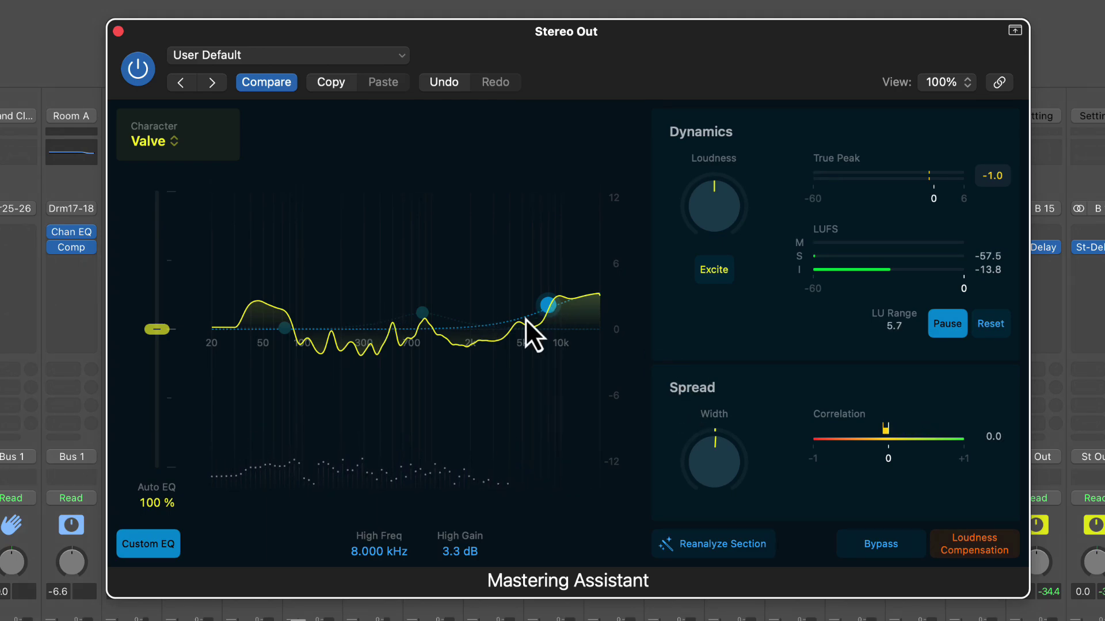
left_click(147, 552)
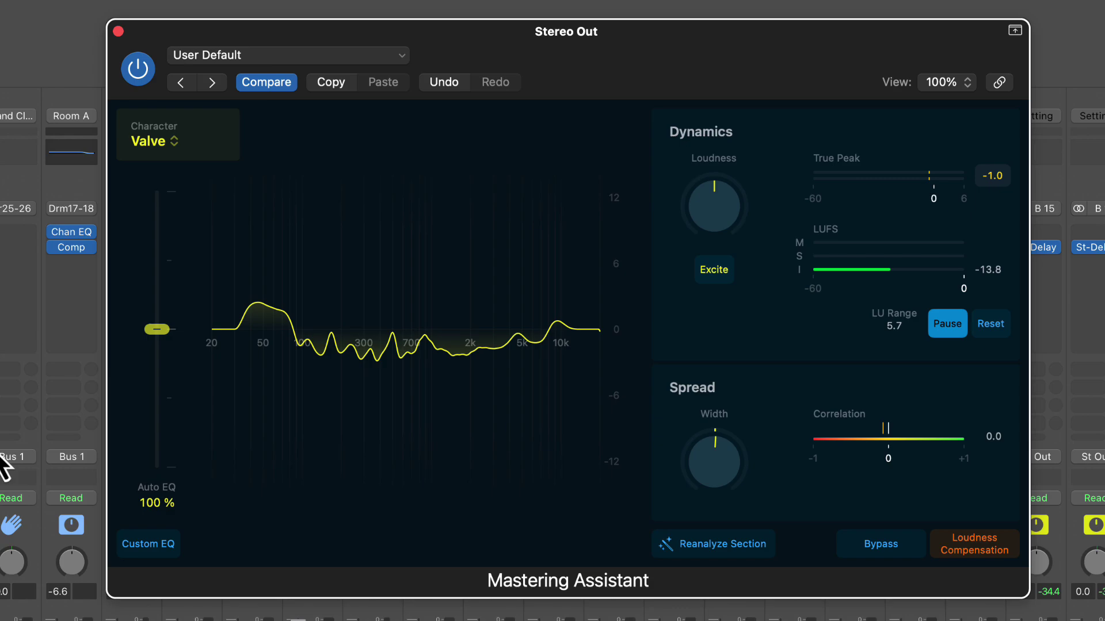
mouse_move(55, 377)
mouse_move(707, 211)
key("space")
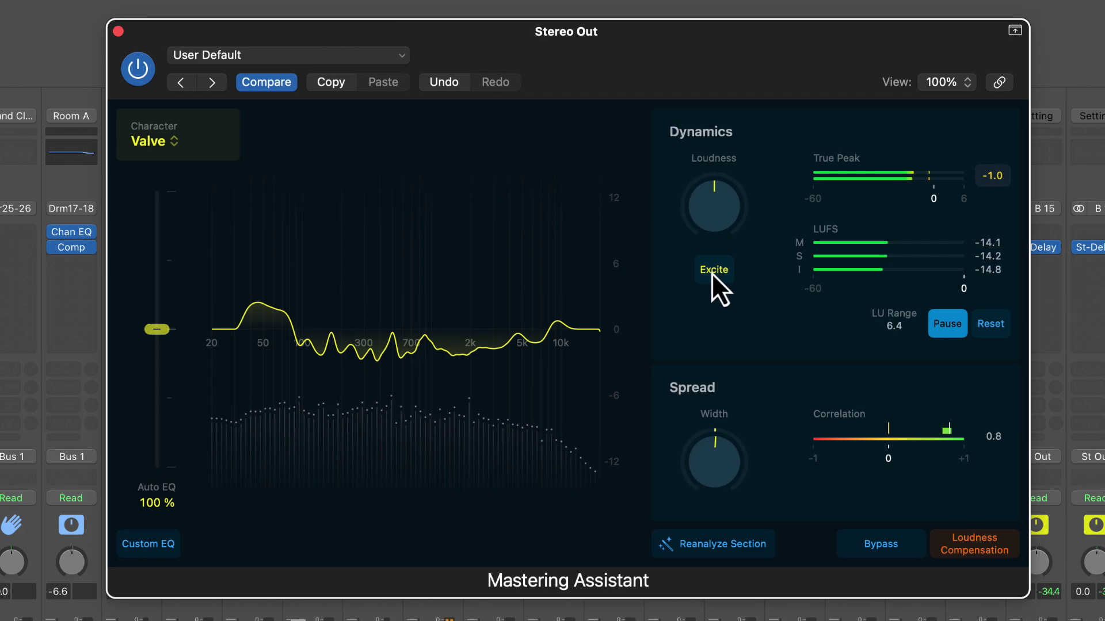
left_click(711, 272)
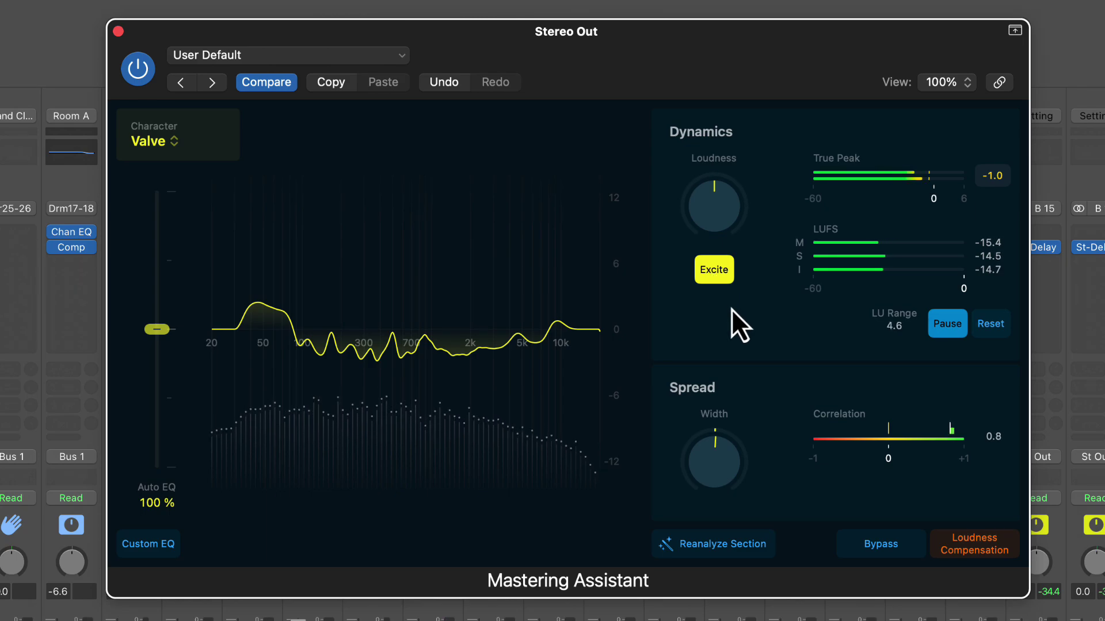
left_click(716, 275)
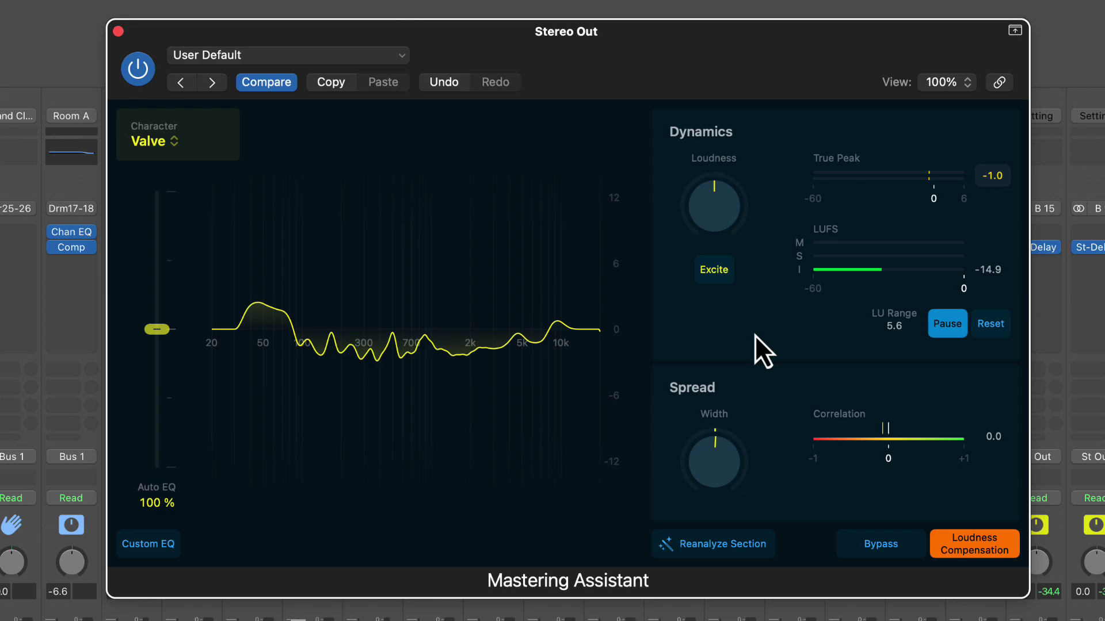
key("space")
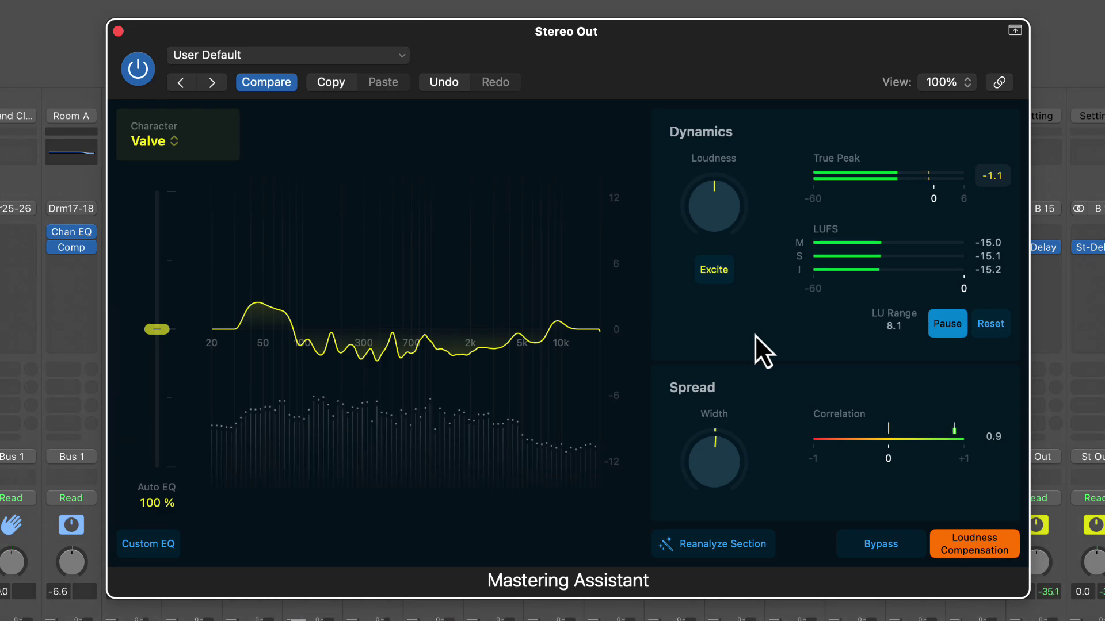
left_click(708, 270)
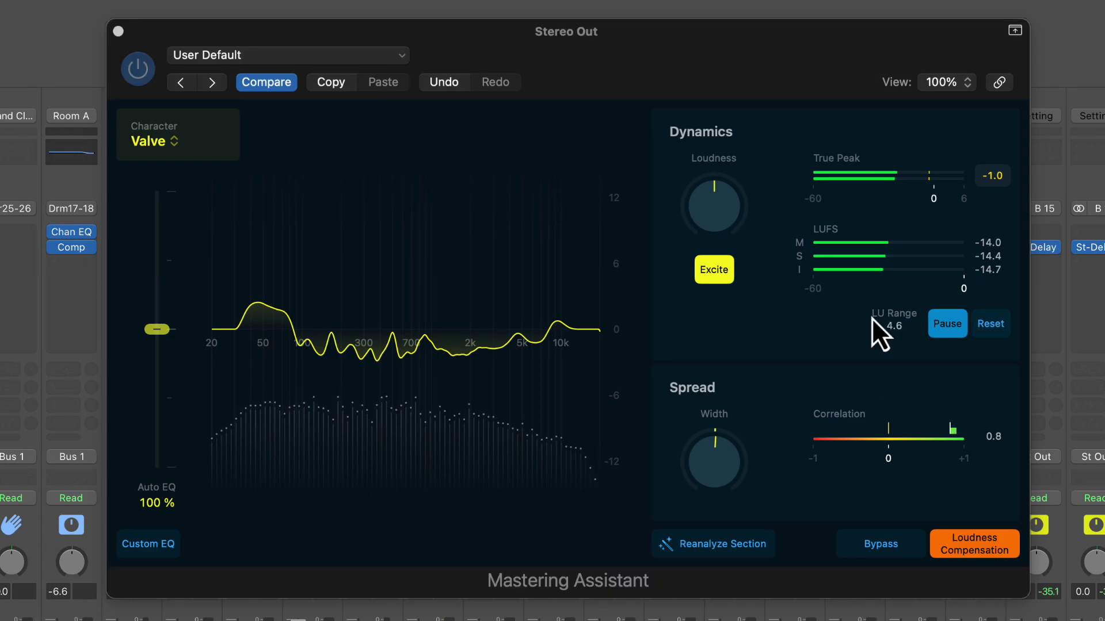
left_click(714, 269)
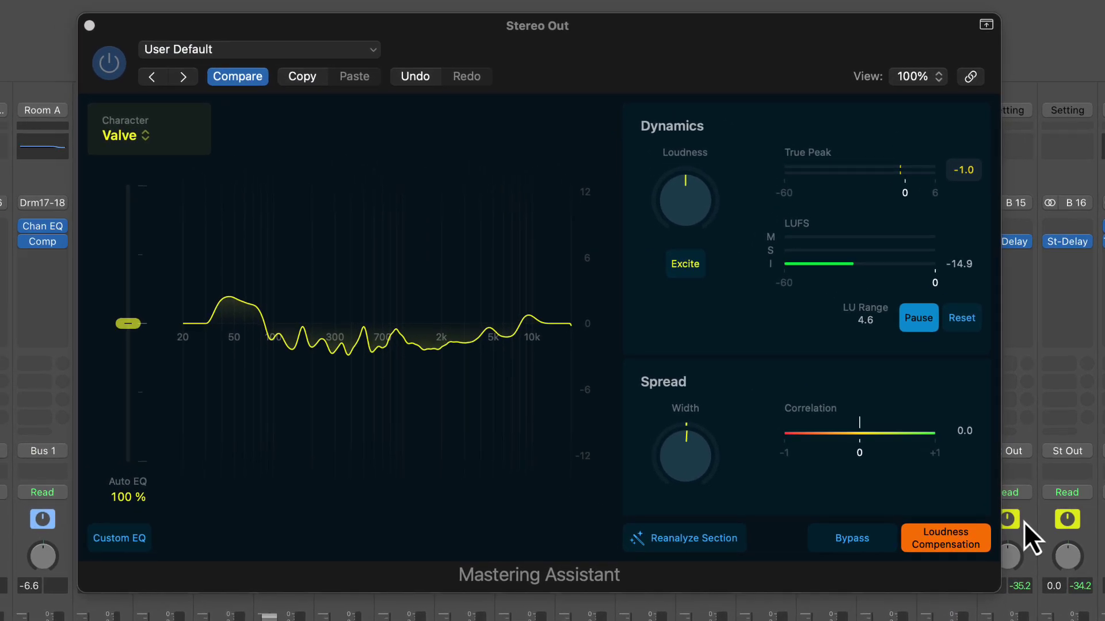
left_click(934, 537)
left_click(935, 538)
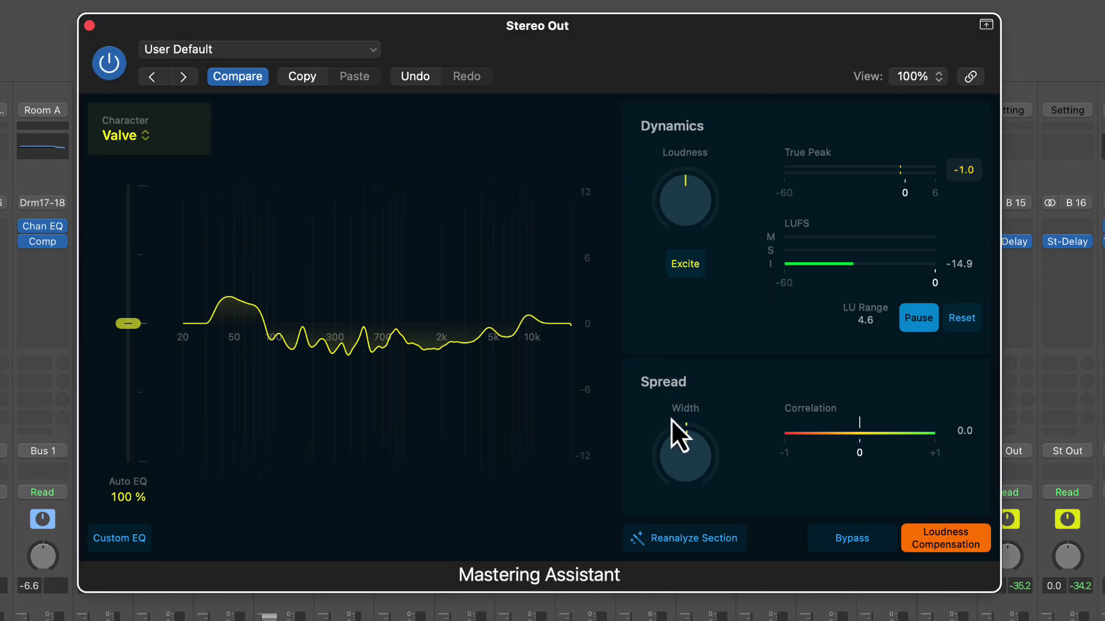
key("space")
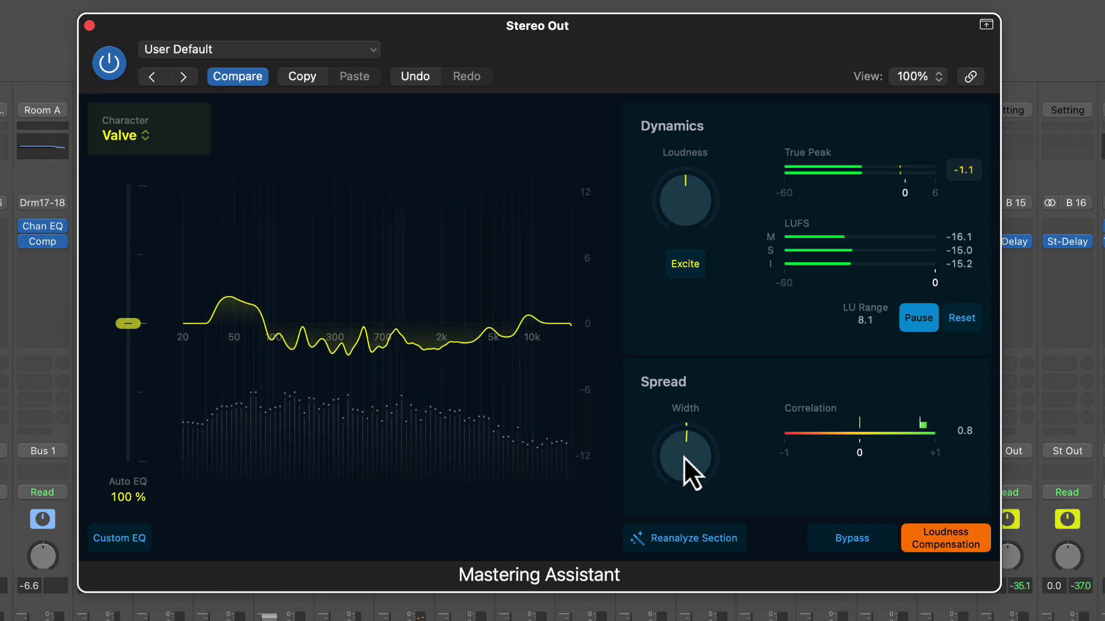
mouse_move(684, 457)
left_mouse_down()
mouse_move(701, 620)
mouse_move(696, 440)
left_mouse_up()
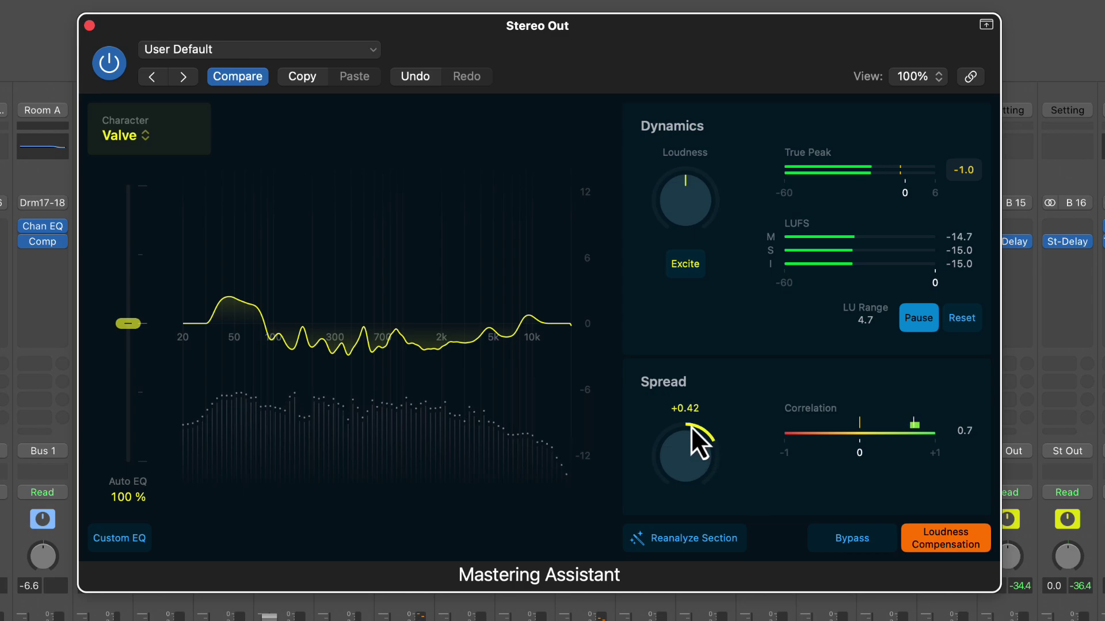
left_click_drag(688, 398, 686, 482)
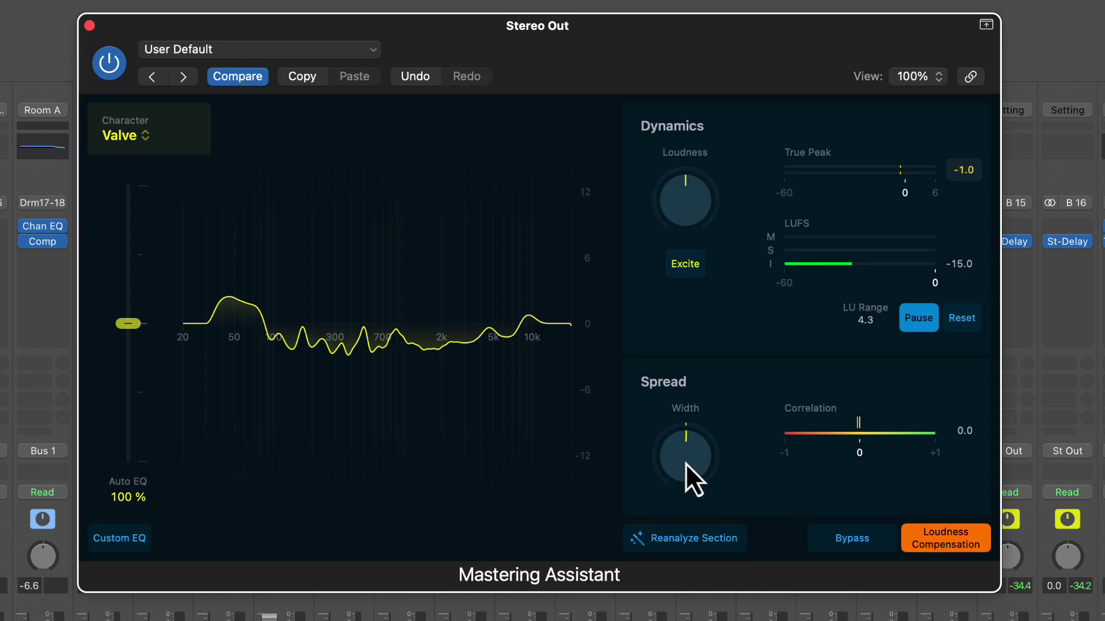
- Nudge the stereo width up to about +0.06
left_click_drag(685, 464, 686, 455)
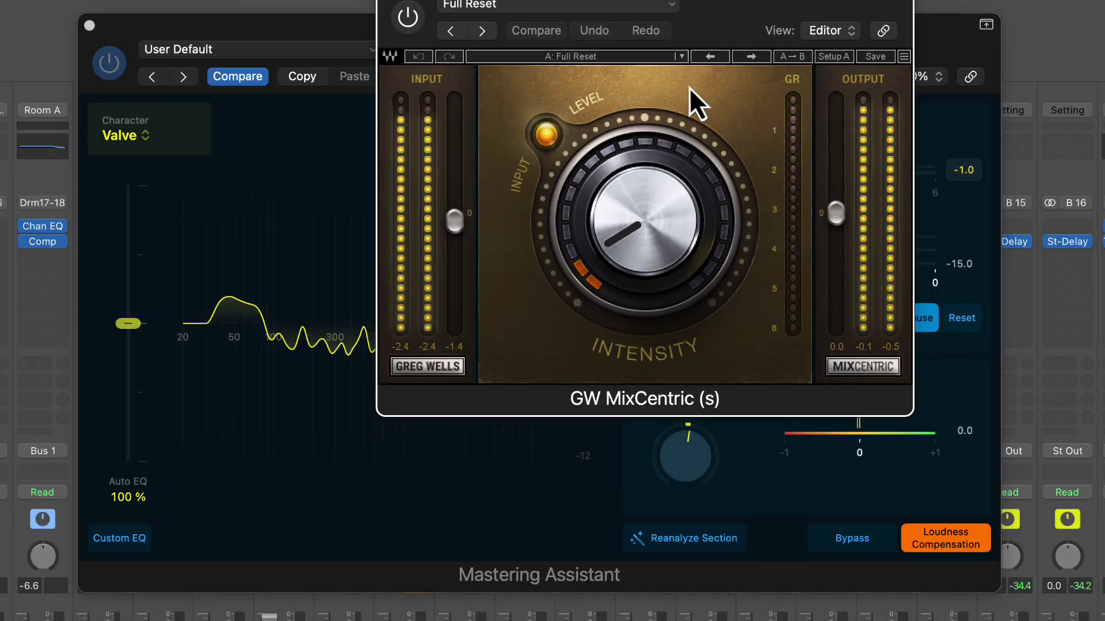
- Move the GW MixCentric plug-in window to the left
left_click_drag(735, 3, 462, 151)
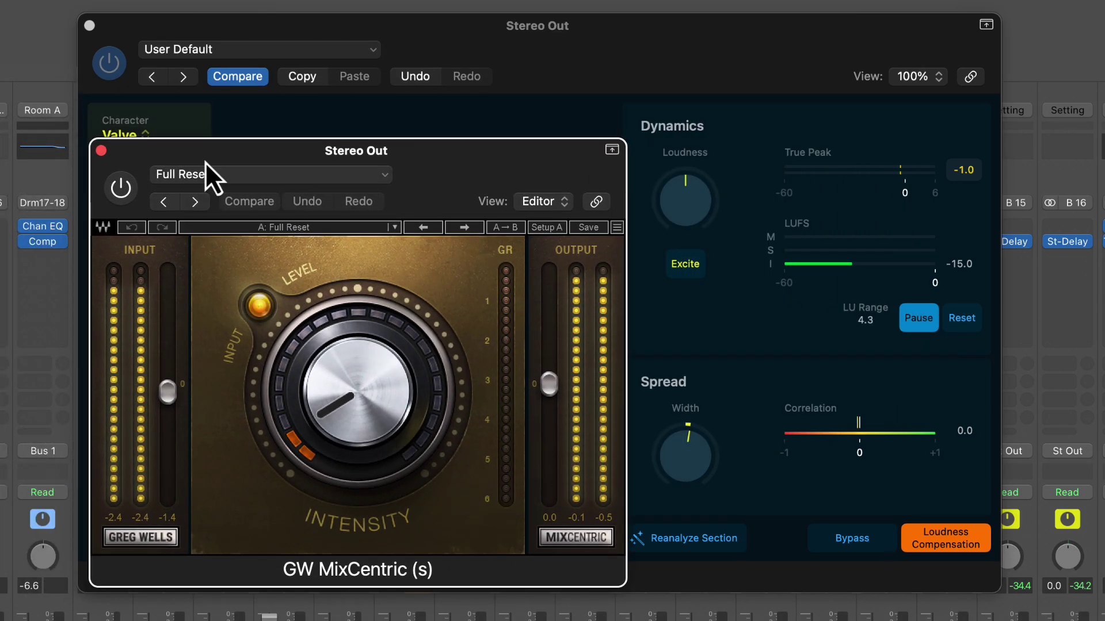